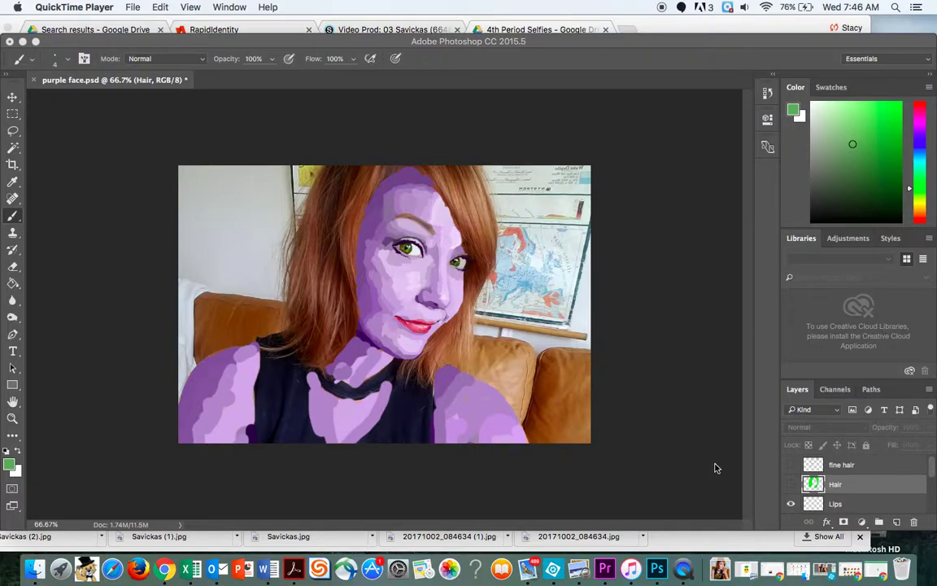
- Briefly show the bright green Hair and fine hair stroke layers, then hide them again
click(790, 485)
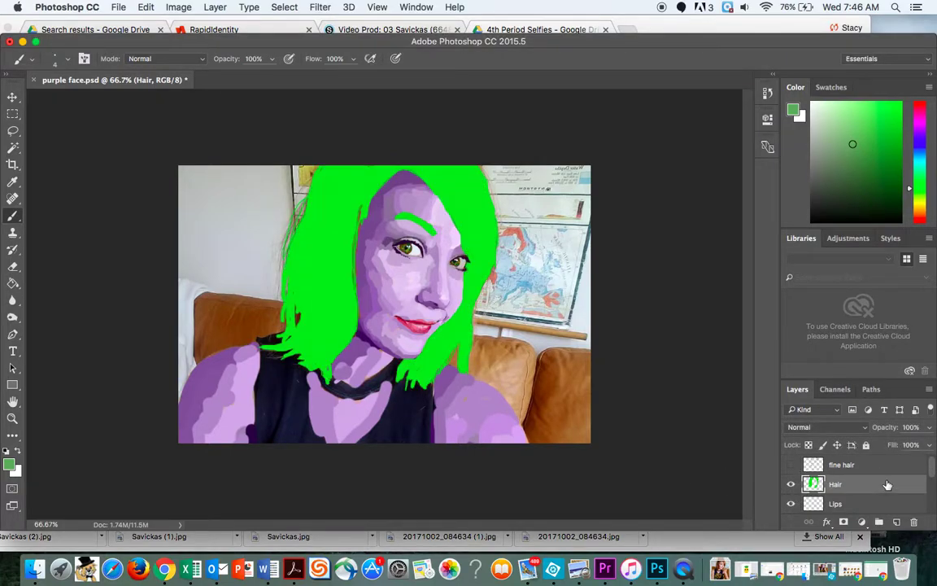
click(791, 464)
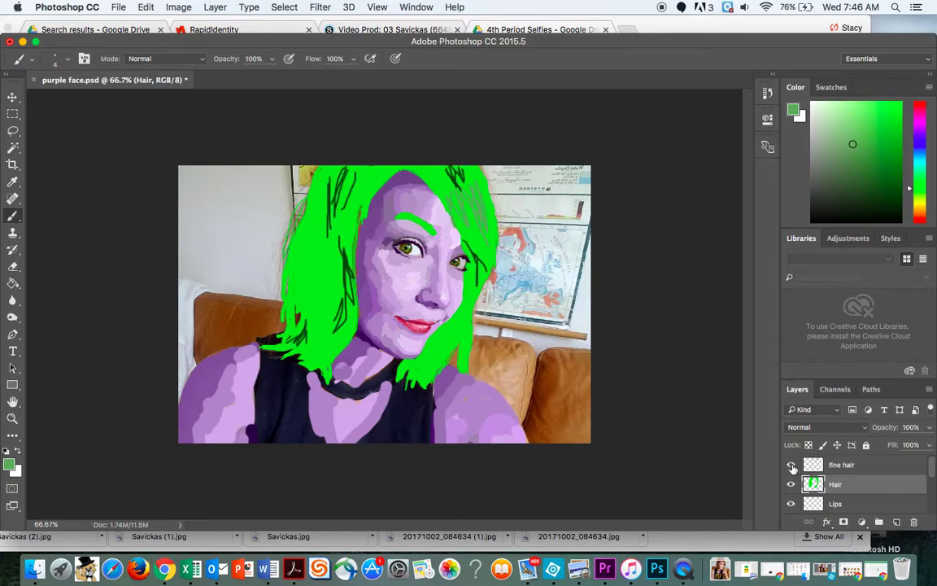
click(792, 465)
click(790, 484)
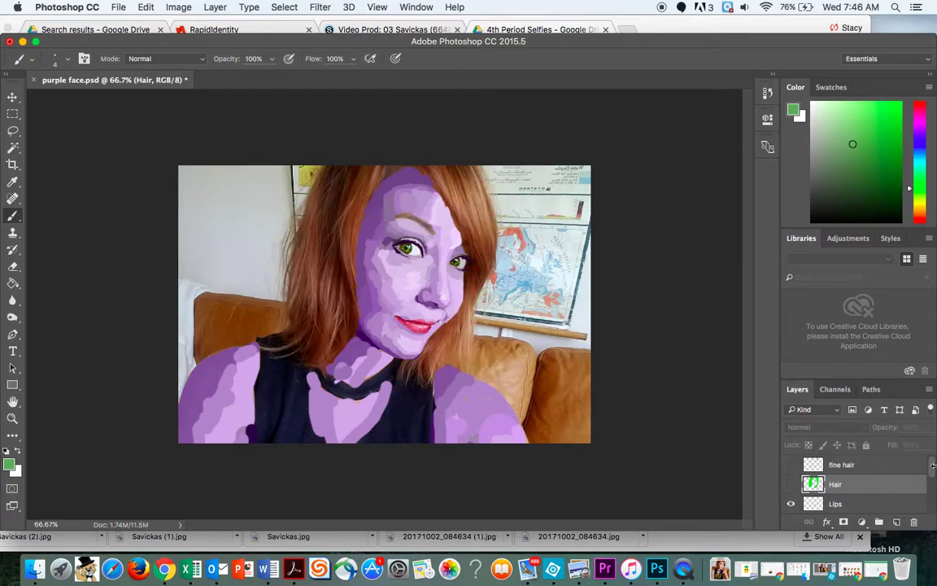
drag(932, 469, 932, 511)
- Toggle the Background photo to check transparency and glance at the finished purple face reference
click(792, 504)
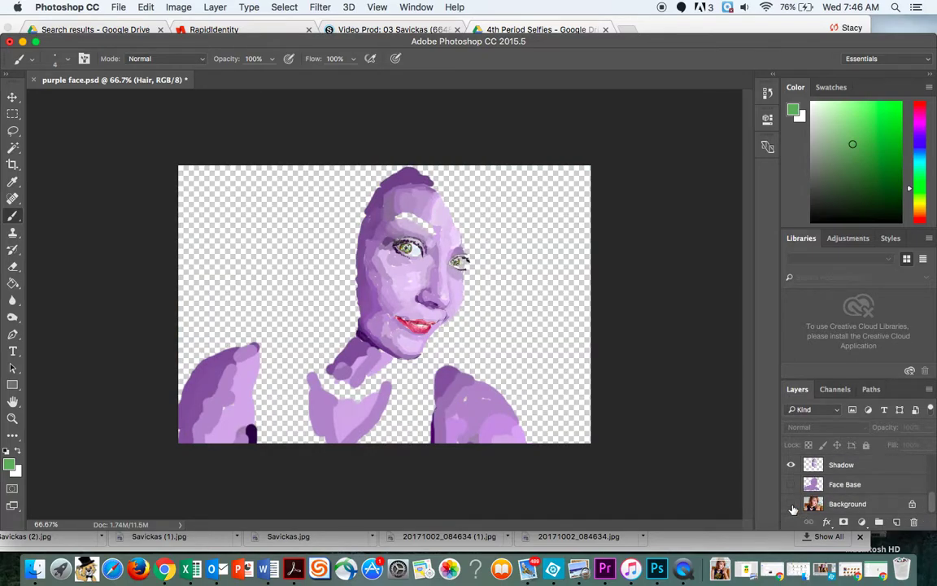
click(791, 504)
click(792, 504)
click(792, 505)
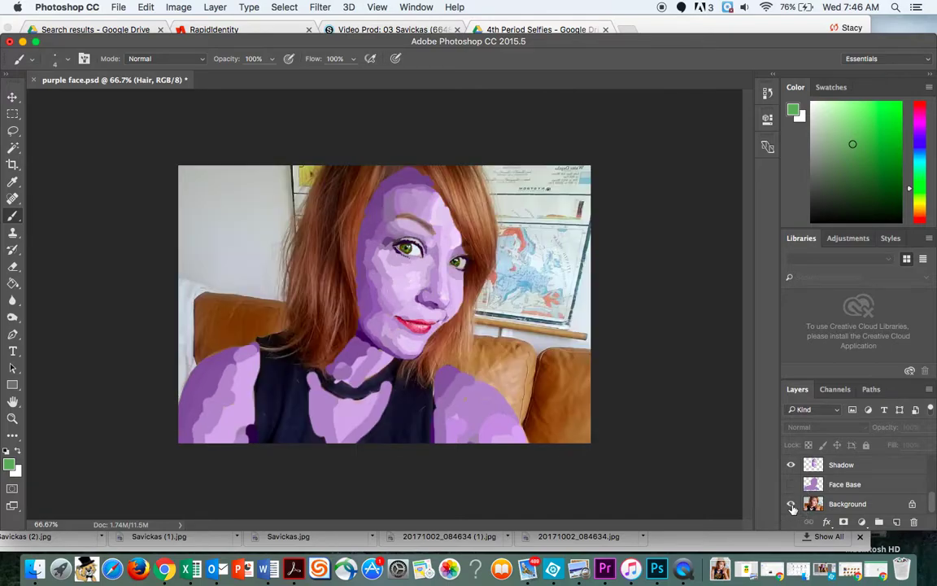
click(791, 505)
click(792, 505)
scroll(931, 512, up, 5)
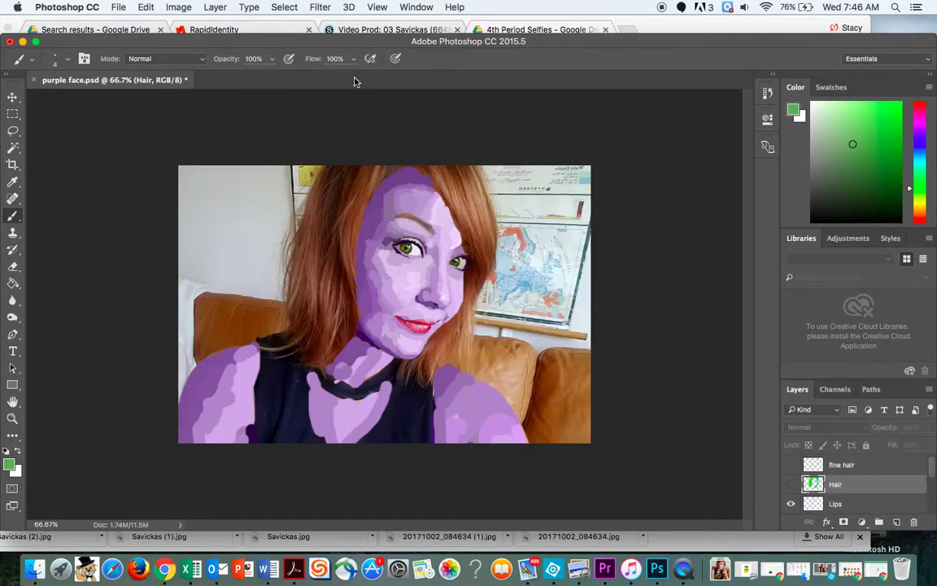
click(218, 17)
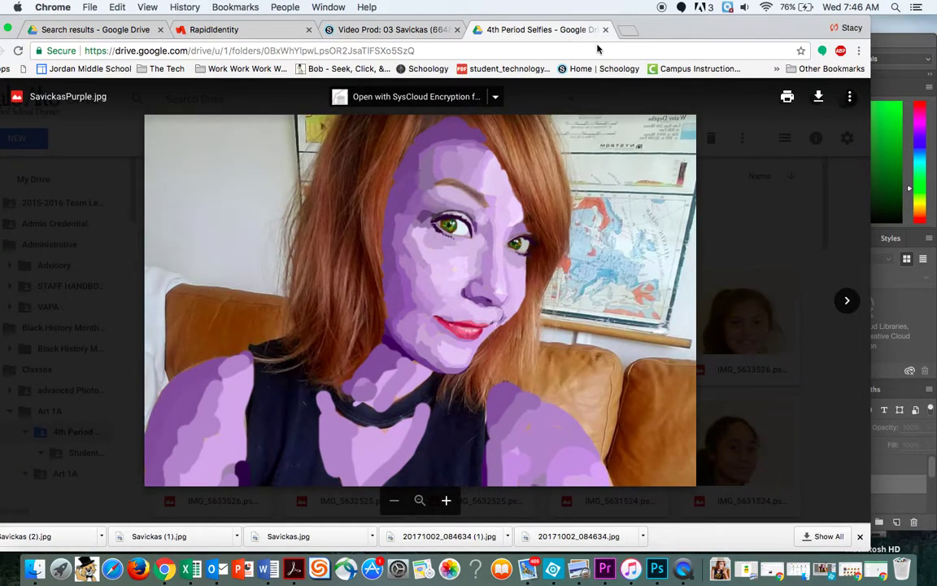
click(895, 70)
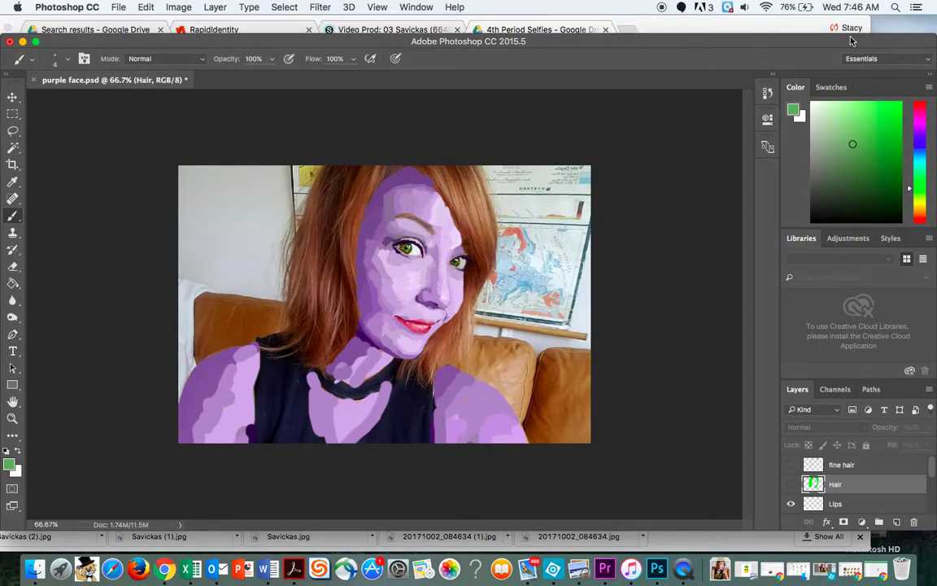
- Add a new empty layer named 'hair' through Layer > New > Layer
click(215, 7)
mouse_move(222, 23)
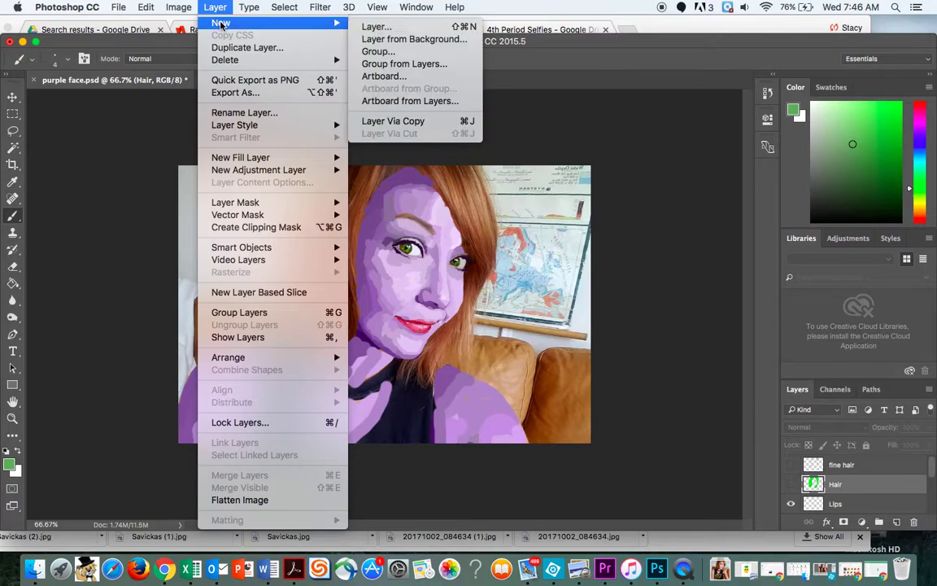
click(387, 30)
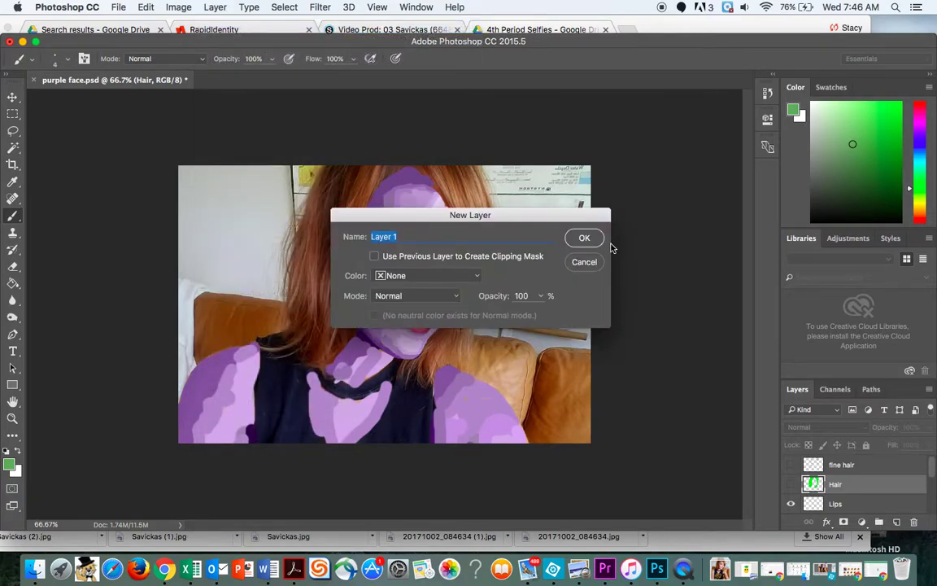
text(hair)
key(Return)
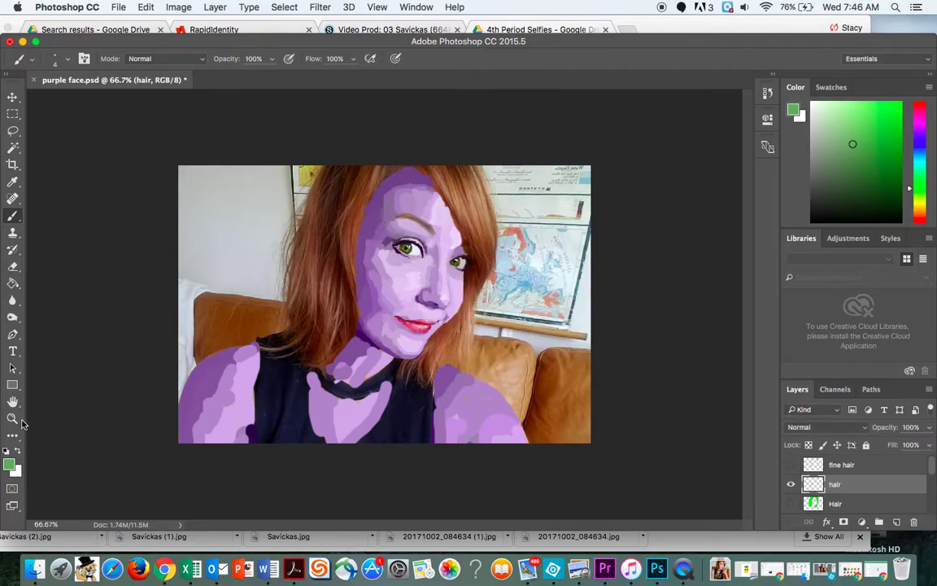
- Set the foreground colour to dark green #2c7f00
click(13, 464)
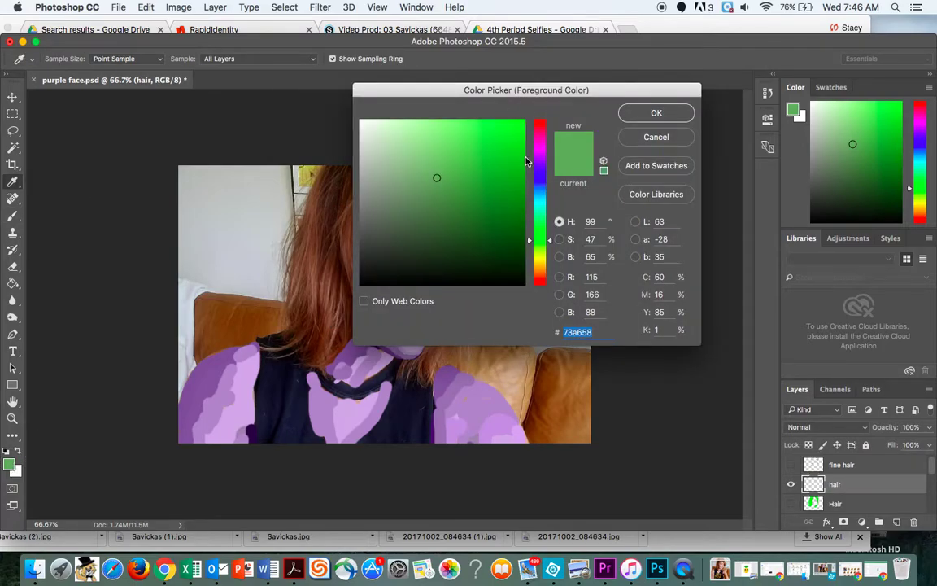
click(523, 203)
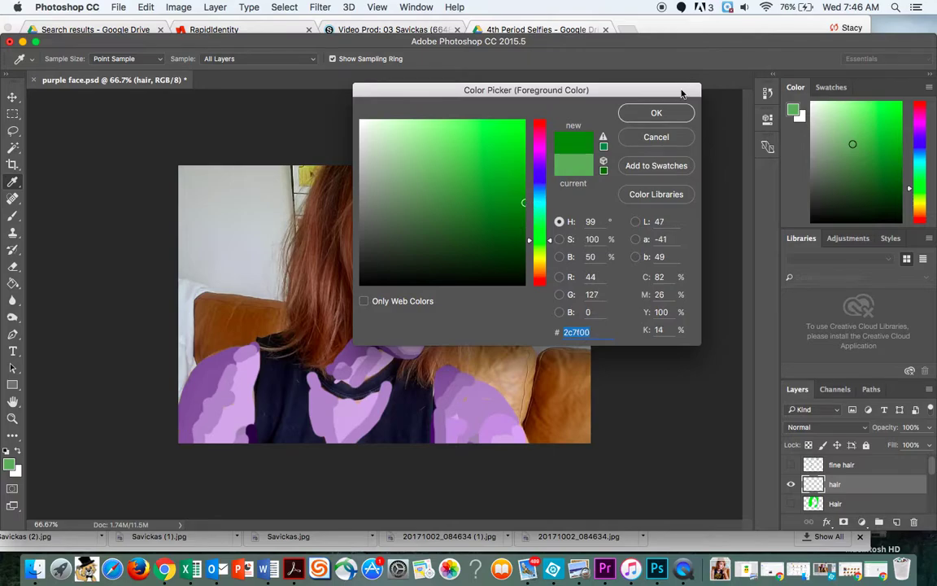
click(657, 114)
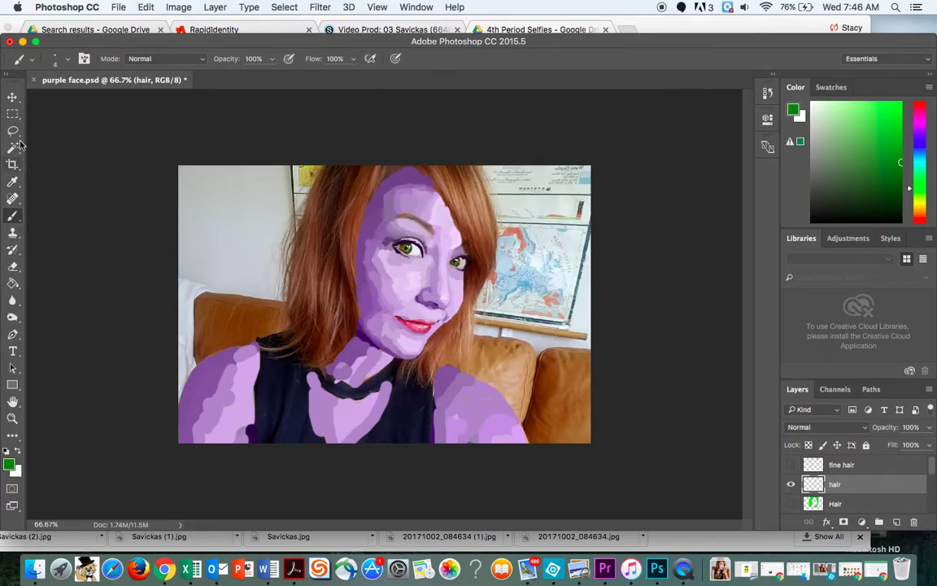
- Paint dark green over the top of the hair with a 31 px brush, undoing the latest strokes
click(71, 64)
drag(77, 99, 85, 99)
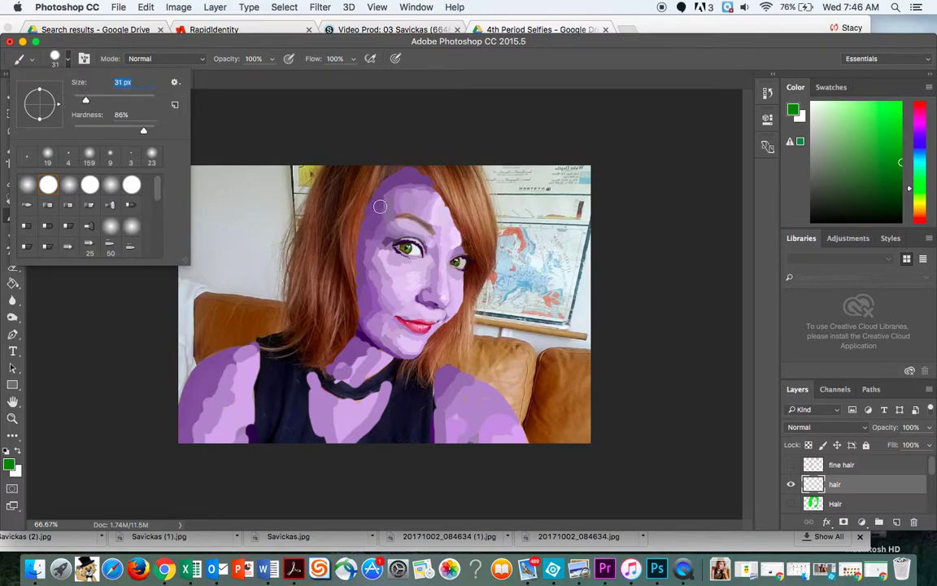
click(334, 192)
mouse_move(333, 195)
mouse_down()
mouse_move(330, 235)
mouse_move(332, 170)
mouse_move(294, 240)
mouse_move(299, 282)
mouse_move(307, 230)
mouse_move(316, 219)
mouse_move(318, 241)
mouse_move(348, 172)
mouse_move(344, 207)
mouse_move(362, 181)
mouse_move(371, 184)
mouse_move(352, 233)
mouse_up()
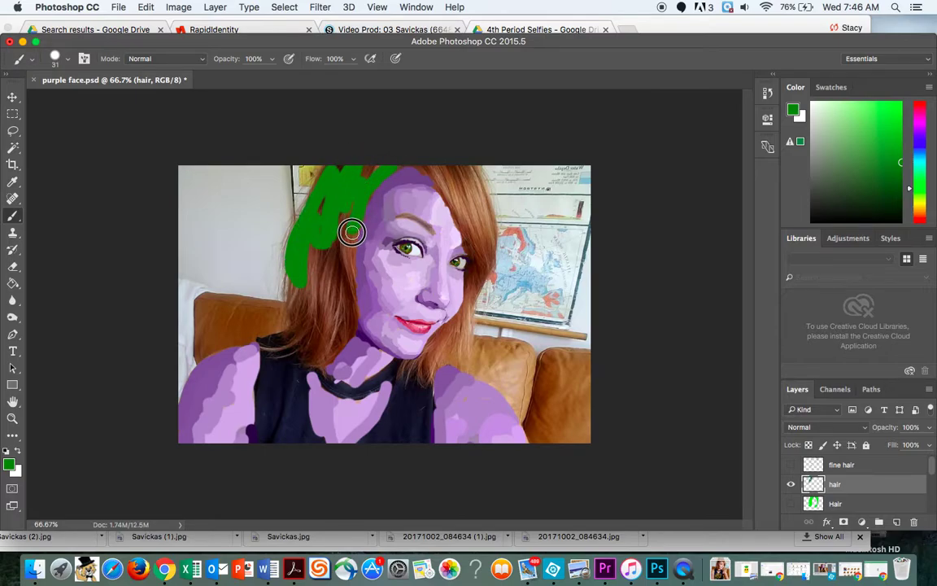
key(alt+super+z)
key(alt+super+z)
key(alt+super+z)
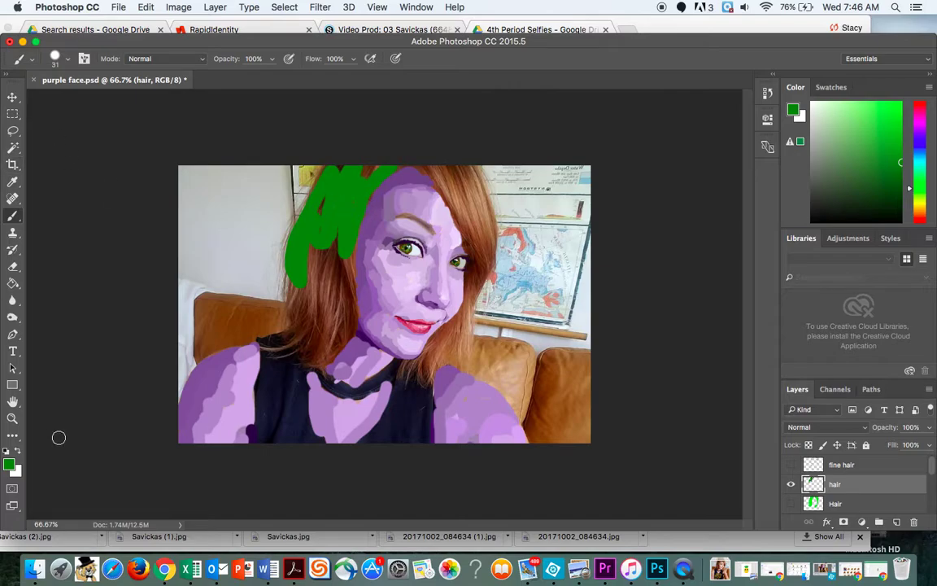
- Zoom in to 300% on the hair ends and show the bright green Hair layer
click(12, 418)
alt+click(298, 345)
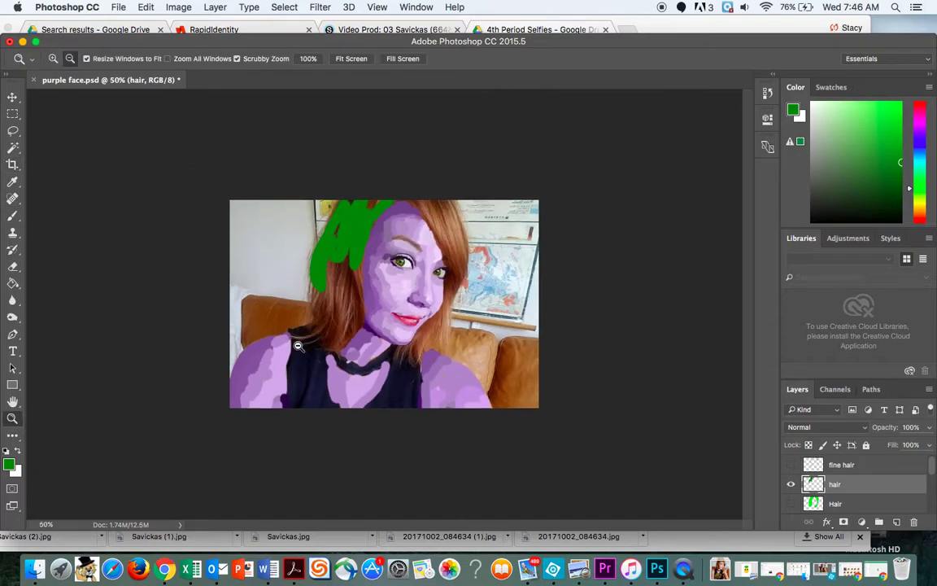
click(53, 58)
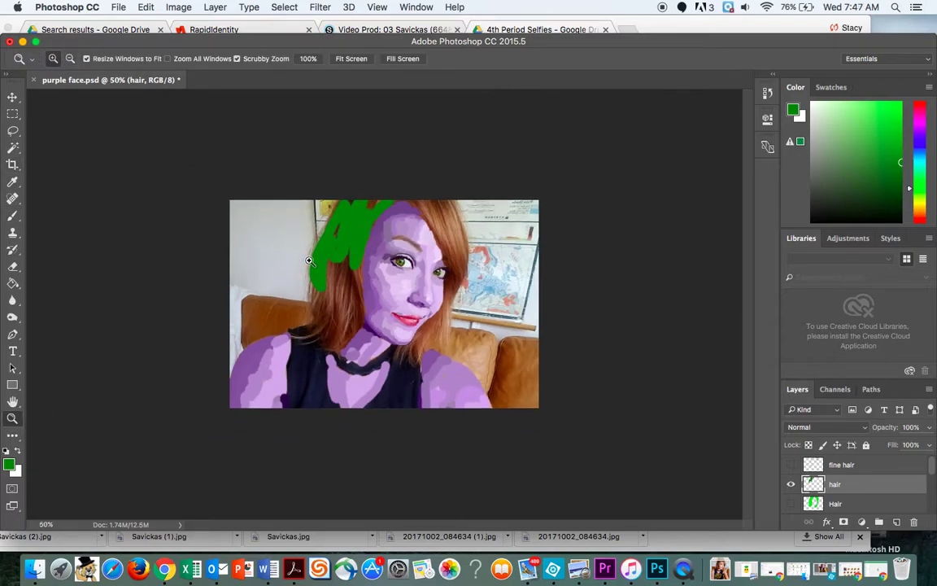
click(325, 361)
click(301, 364)
click(244, 374)
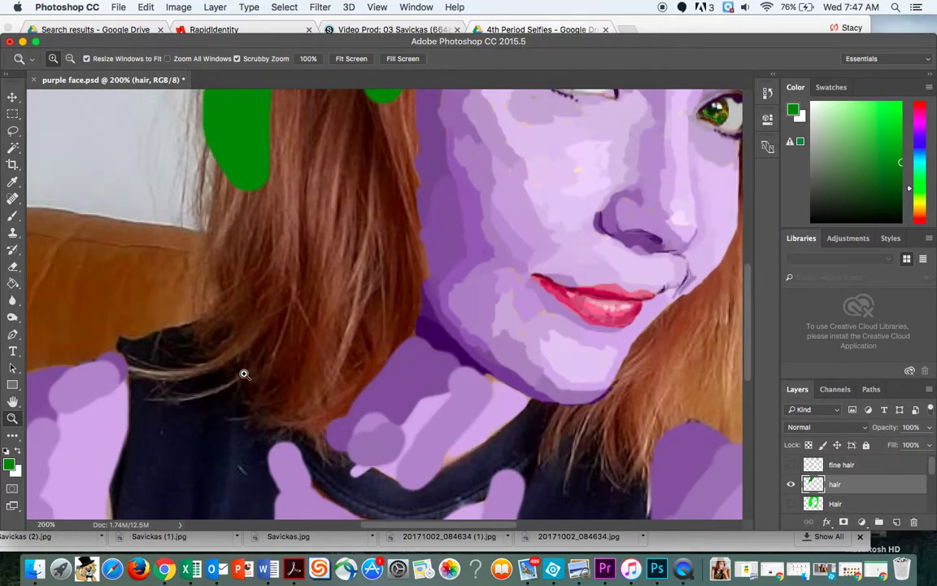
click(244, 374)
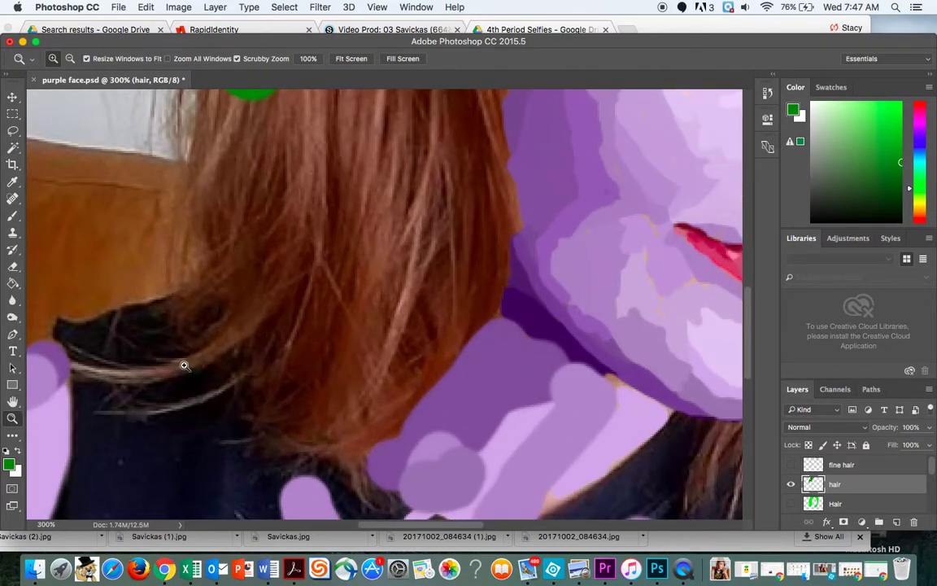
click(791, 503)
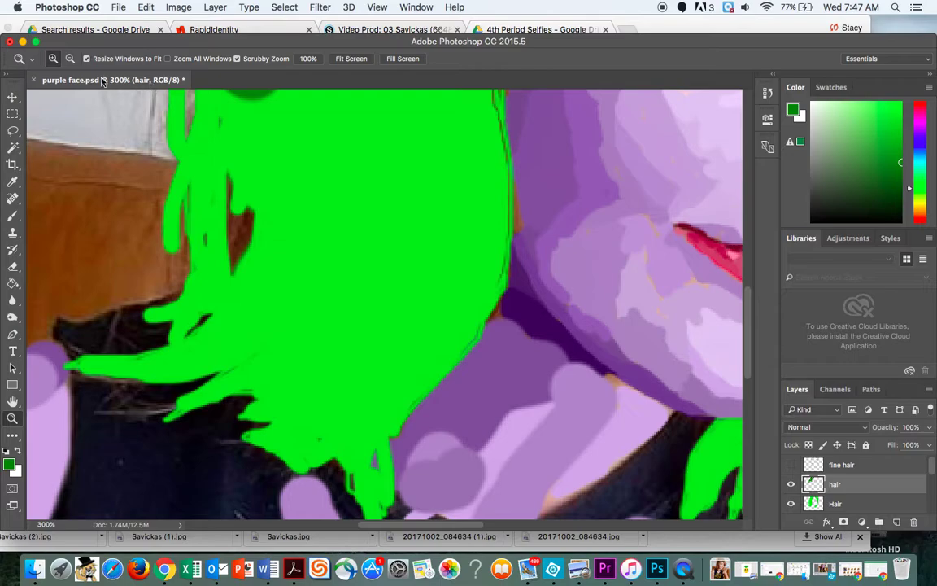
click(70, 59)
- Fit the portrait to the screen and hide the dark green strokes layer
click(145, 135)
click(146, 136)
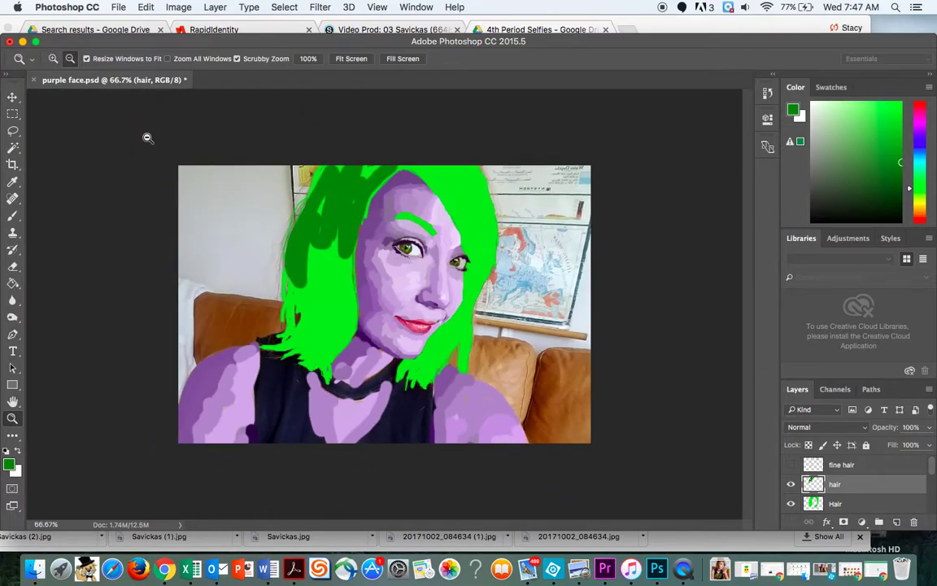
click(390, 59)
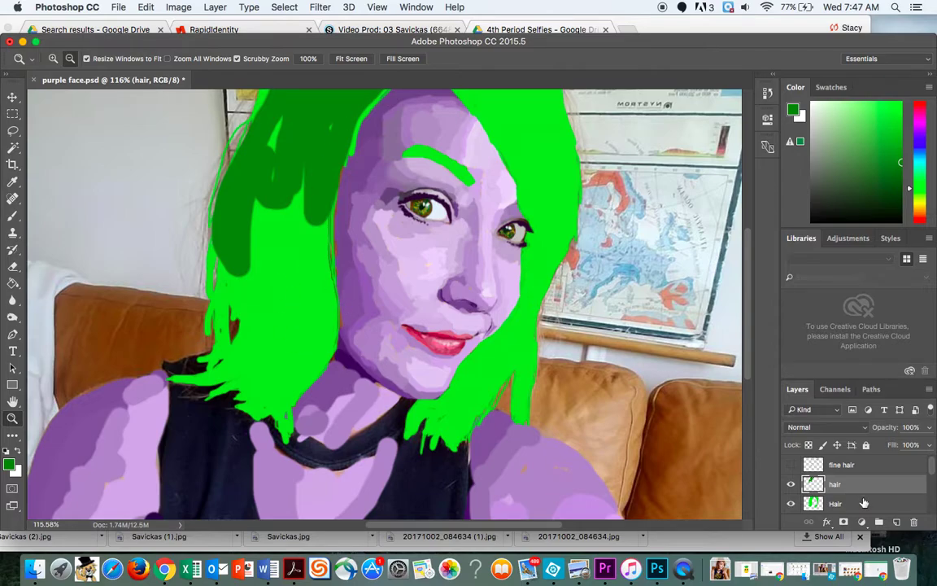
click(791, 484)
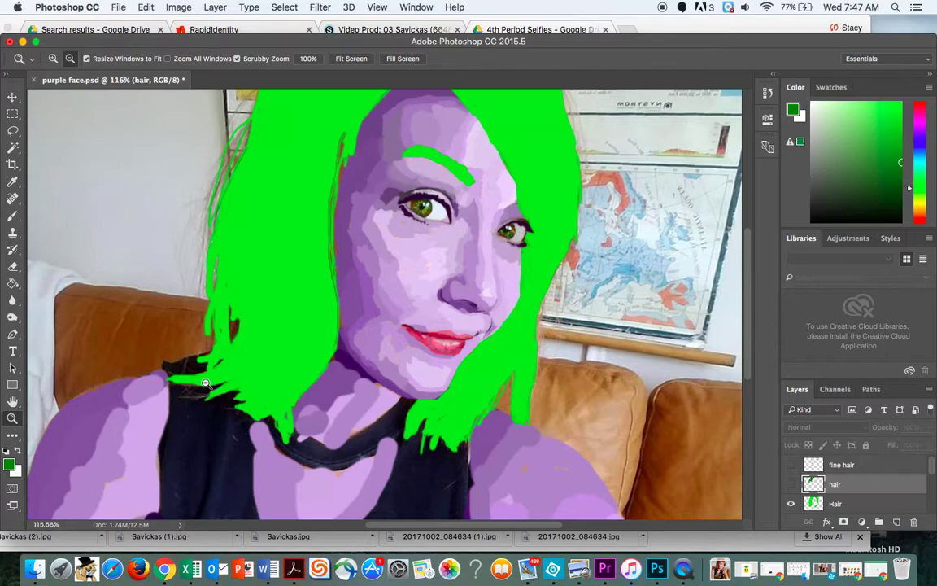
click(791, 484)
click(792, 484)
click(793, 465)
click(794, 465)
- Select the fine hair layer and shrink the Brush tool to 11 px
click(842, 467)
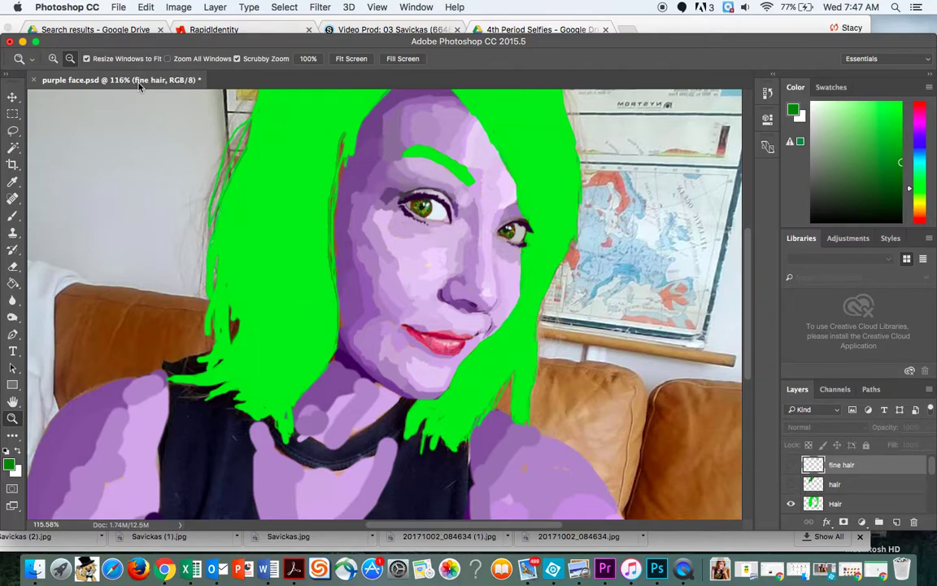
click(13, 231)
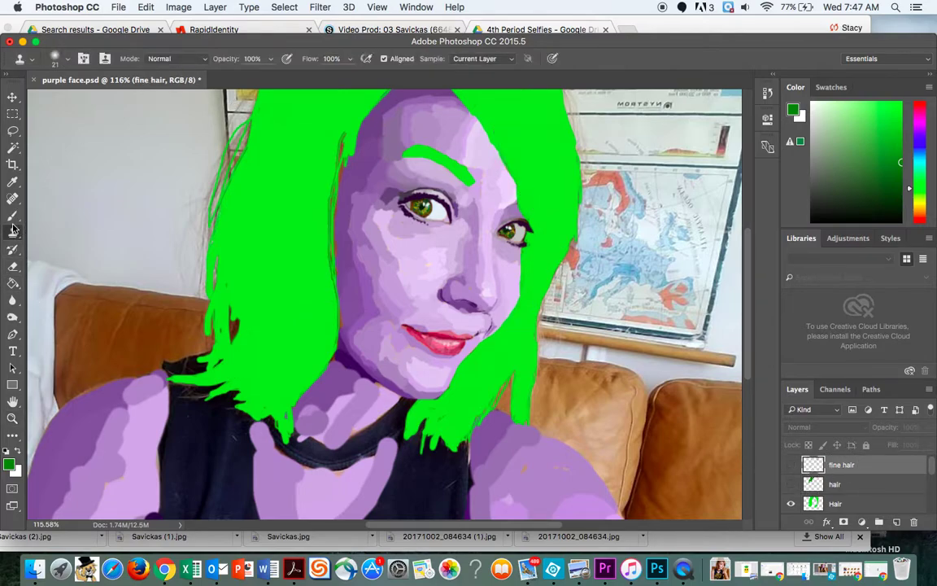
click(13, 216)
click(69, 60)
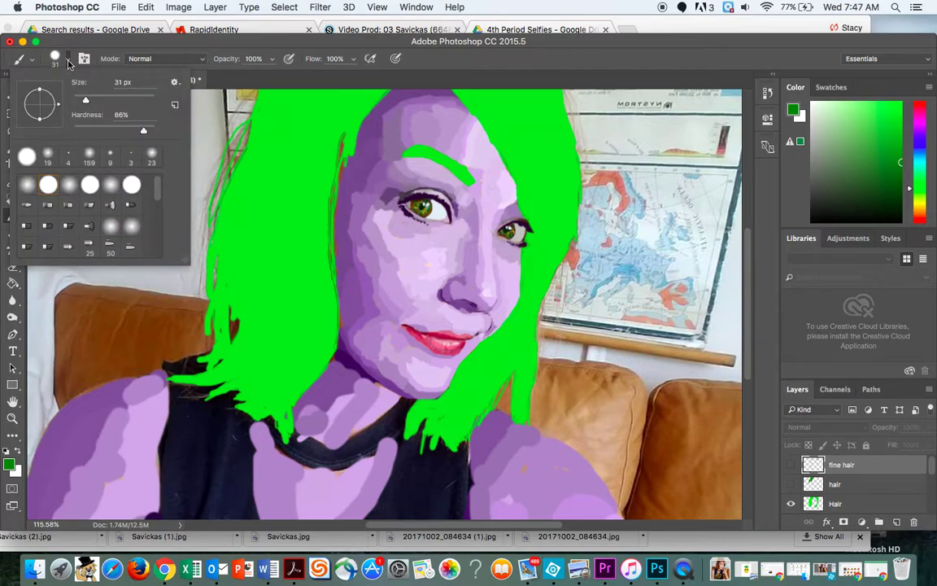
drag(85, 101, 77, 100)
- Hide the bright green Hair layer, leaving the Background photo visible with its brown hair
key(Return)
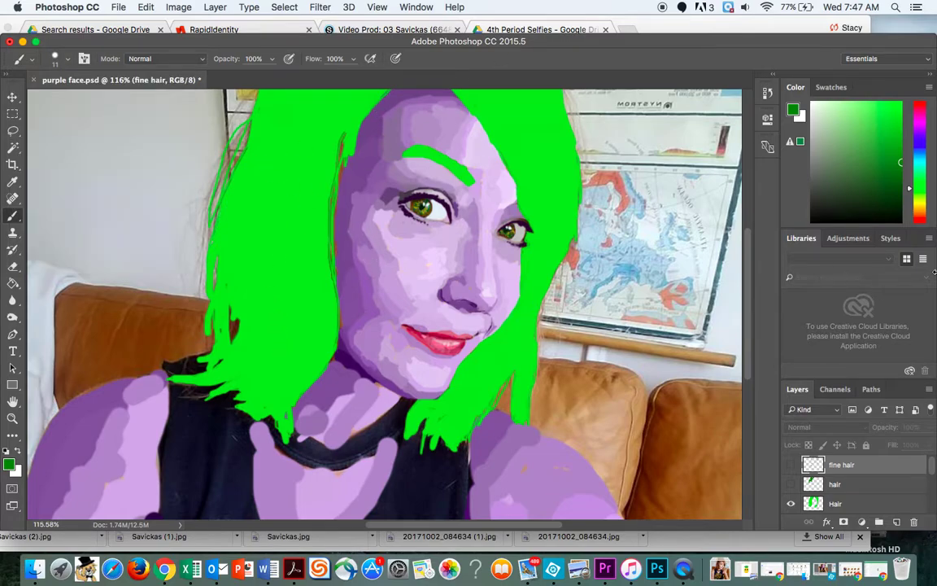
drag(784, 38, 715, 32)
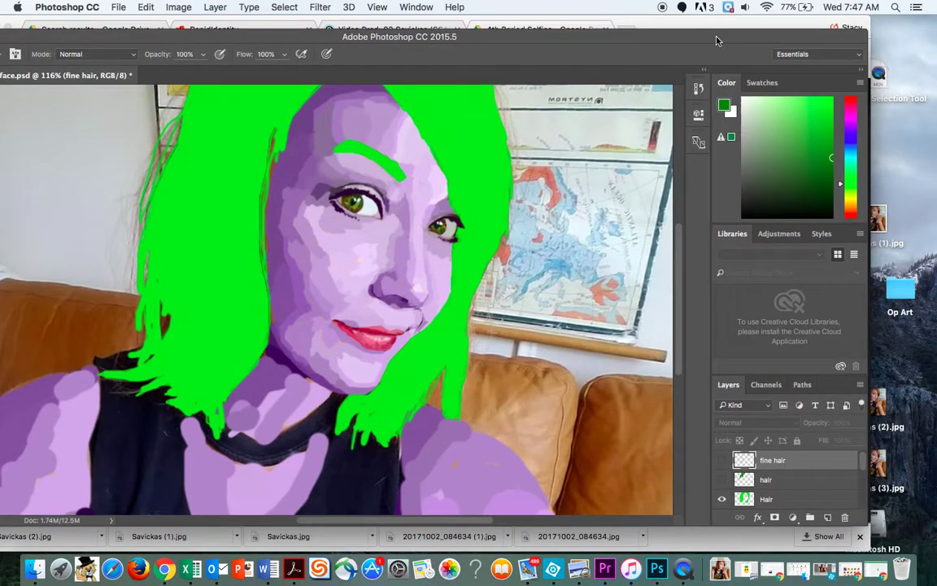
scroll(813, 472, down, 5)
click(723, 499)
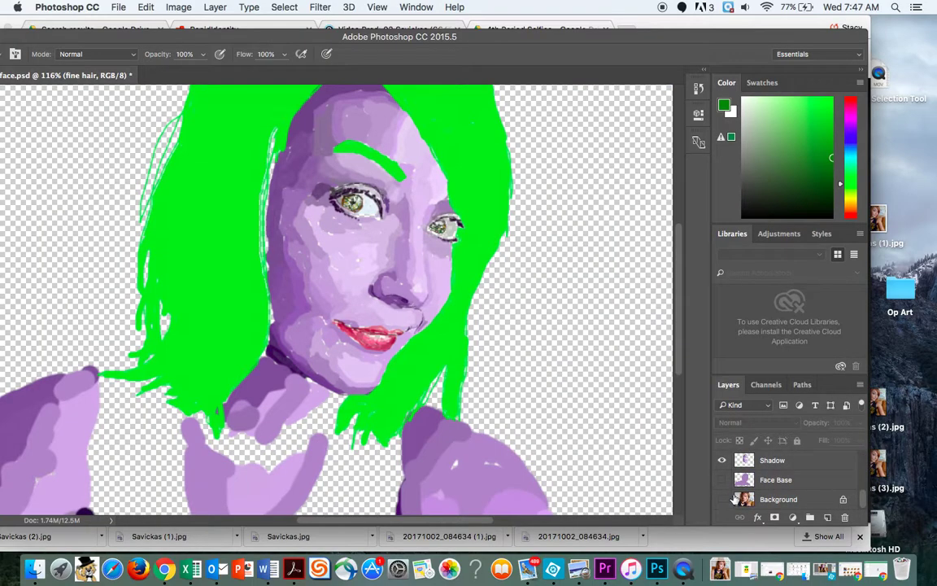
click(721, 500)
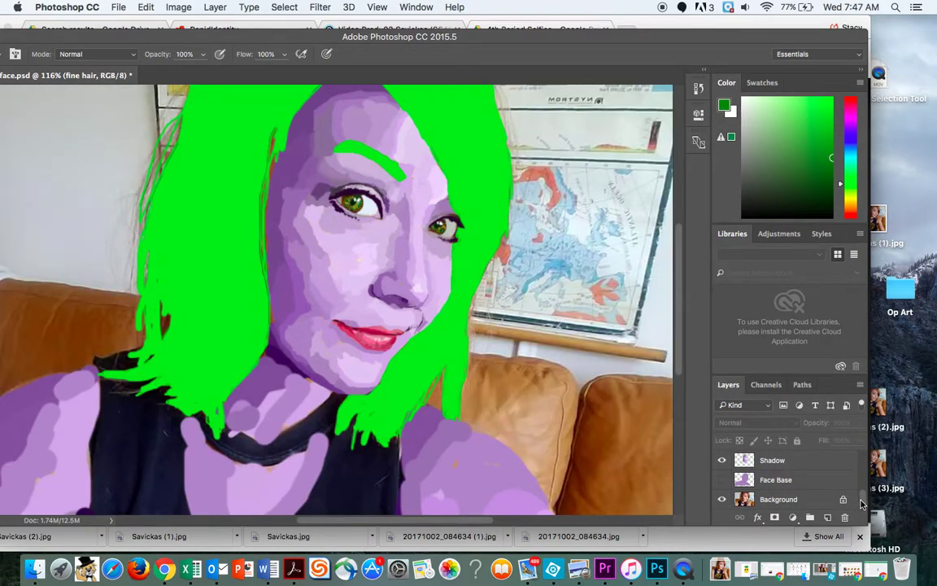
drag(861, 504, 858, 455)
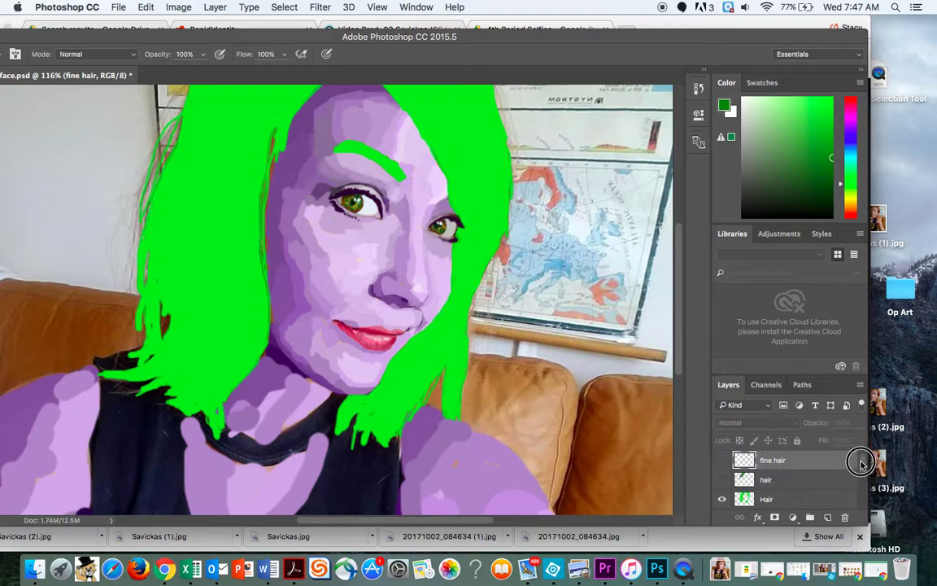
click(723, 500)
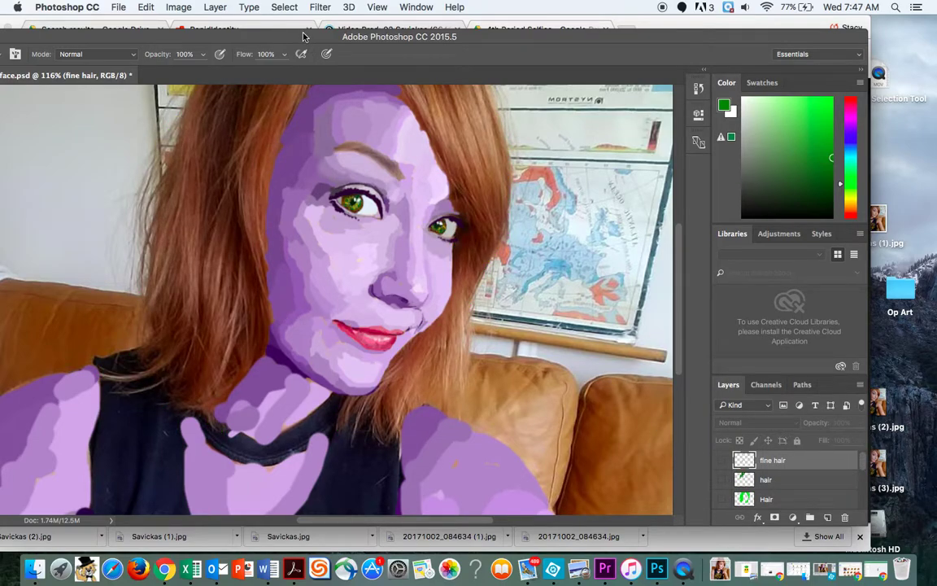
- Eyedrop the brown hair and change its hue to 99, giving foreground colour 638c4d
drag(302, 36, 407, 27)
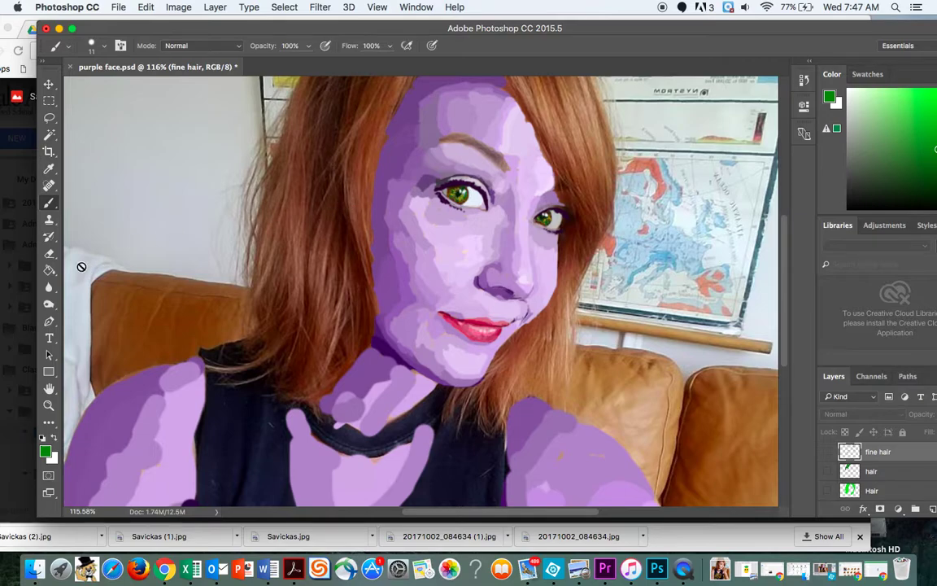
click(45, 451)
click(303, 270)
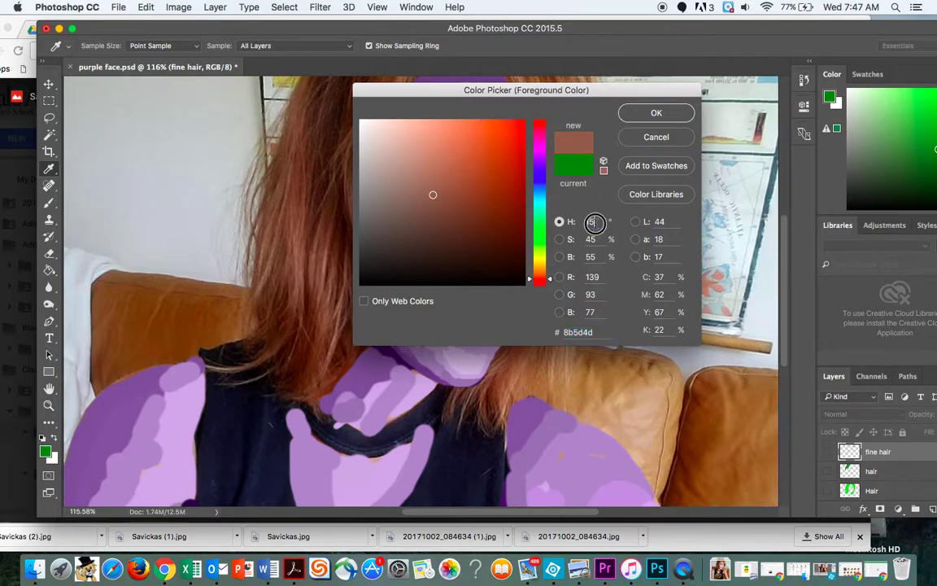
click(570, 226)
text(99)
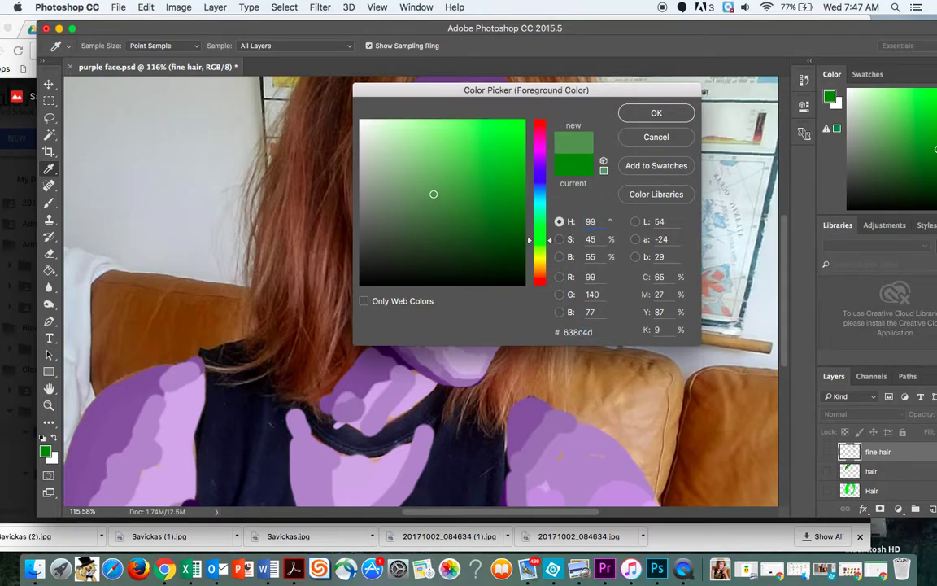
key(Return)
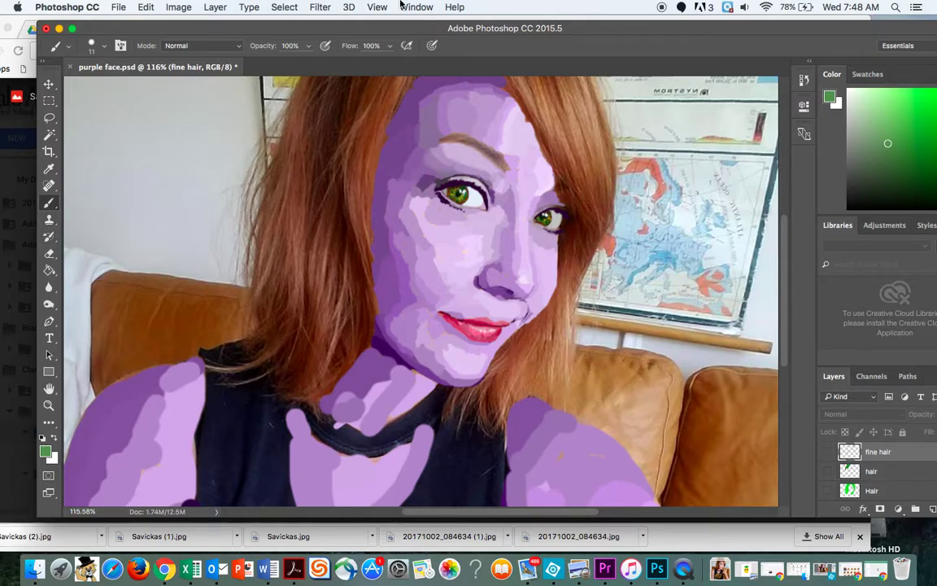
- Create a new empty layer named 'fine hair' through Layer > New > Layer
click(216, 8)
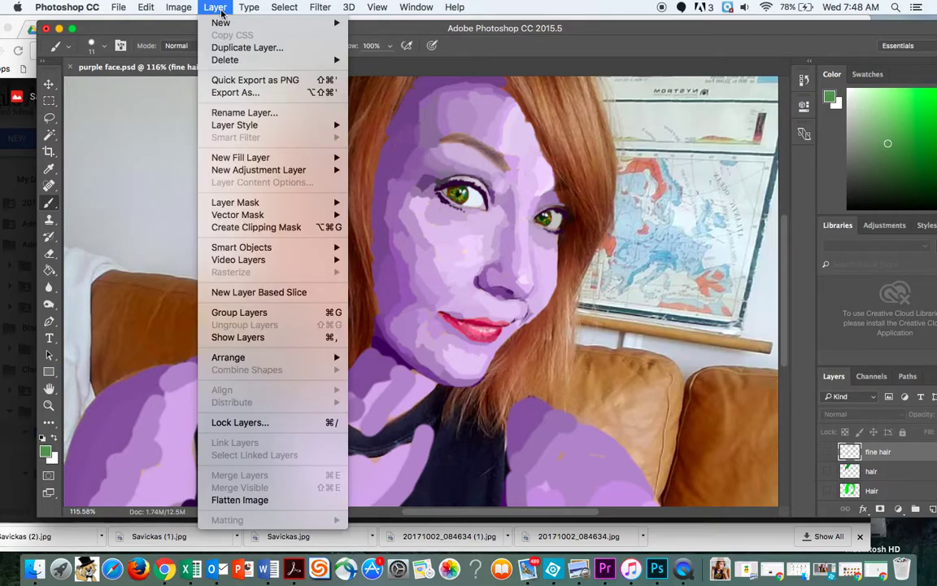
mouse_move(221, 23)
click(388, 27)
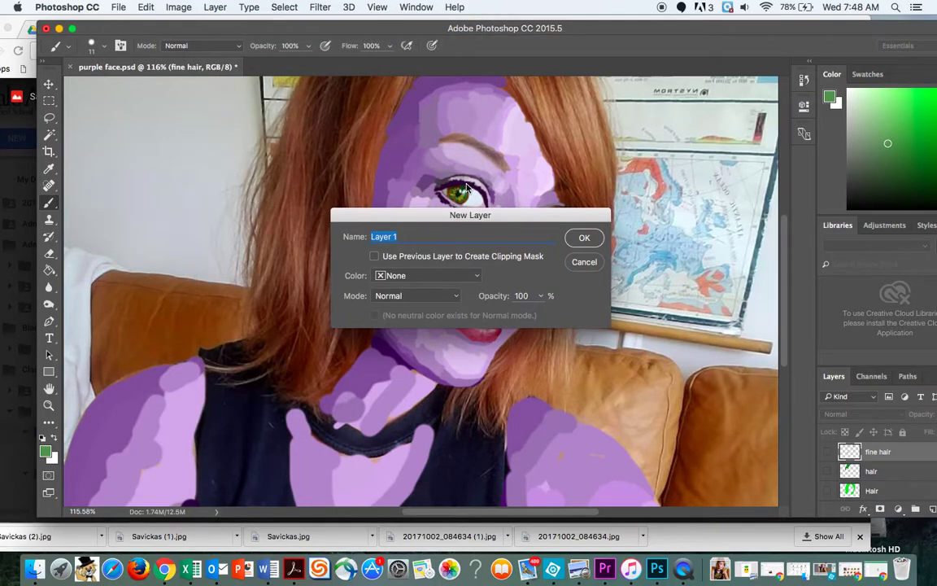
text(fine hair)
key(Return)
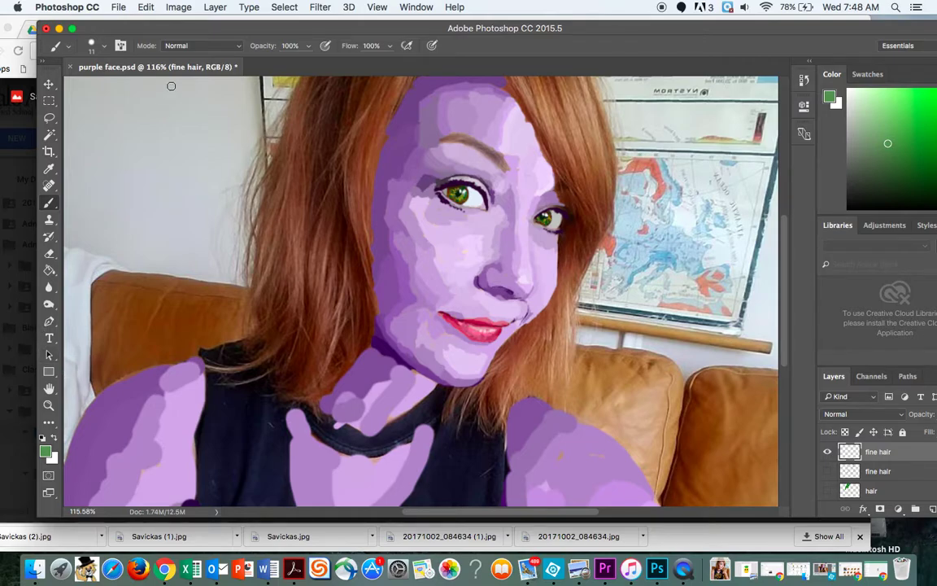
- With a 3 px brush, paint thin muted-green strands on the hair left and right of the face
click(105, 47)
drag(114, 90, 111, 88)
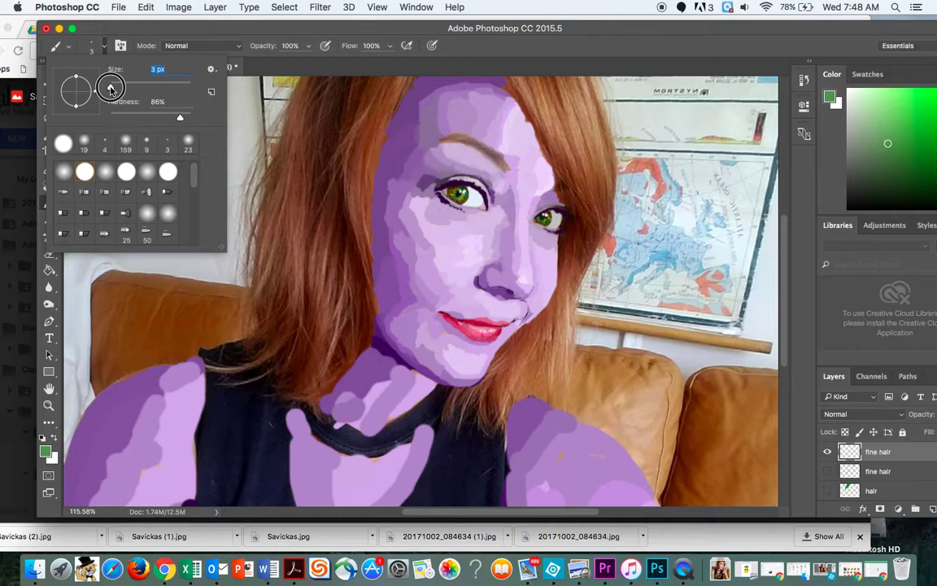
click(371, 106)
mouse_move(359, 161)
mouse_down()
mouse_move(368, 121)
mouse_move(362, 170)
mouse_up()
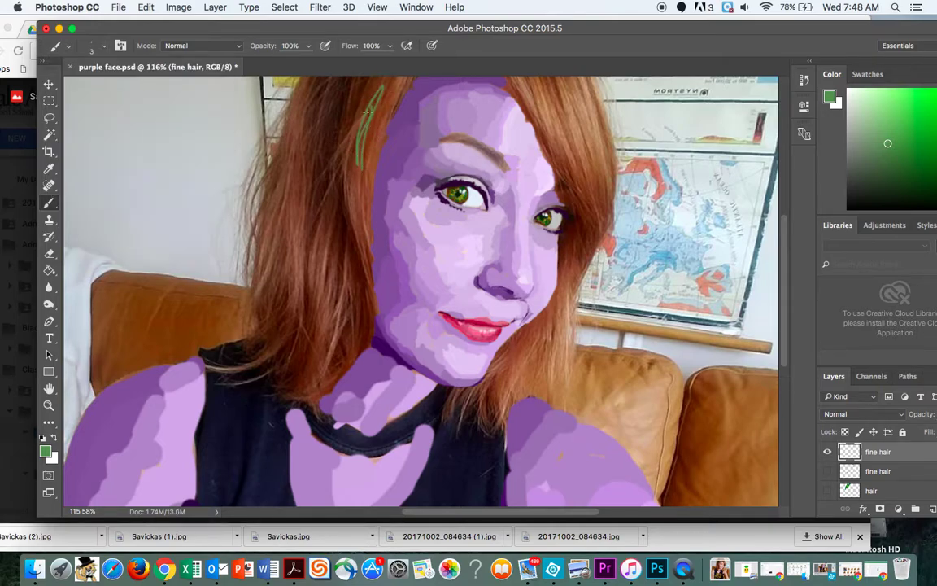
drag(368, 109, 356, 197)
drag(383, 129, 380, 173)
mouse_move(539, 104)
mouse_down()
mouse_move(544, 129)
mouse_move(552, 107)
mouse_move(572, 165)
mouse_move(568, 97)
mouse_move(597, 147)
mouse_up()
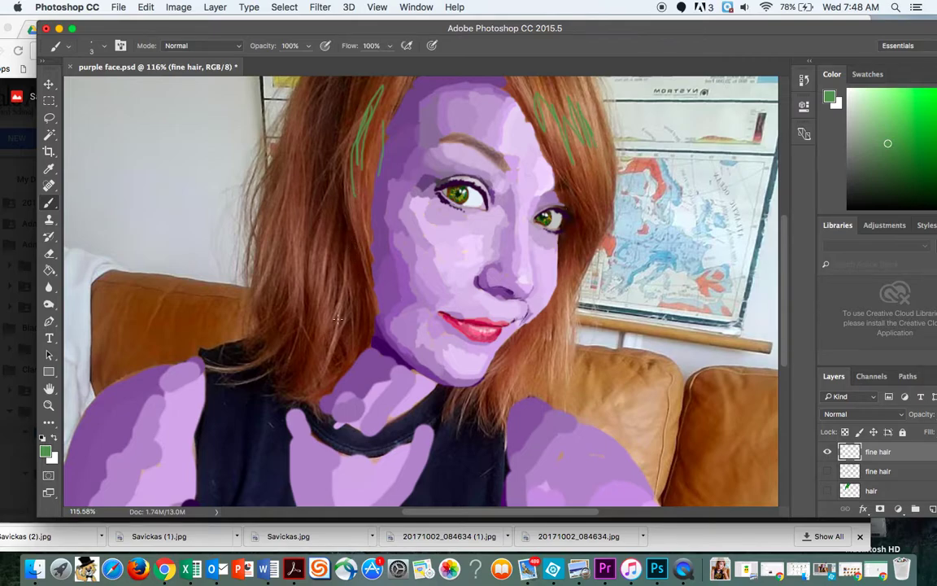
- Sample a dark hair tone and set its hue to 99 for dark green 142e06
click(47, 451)
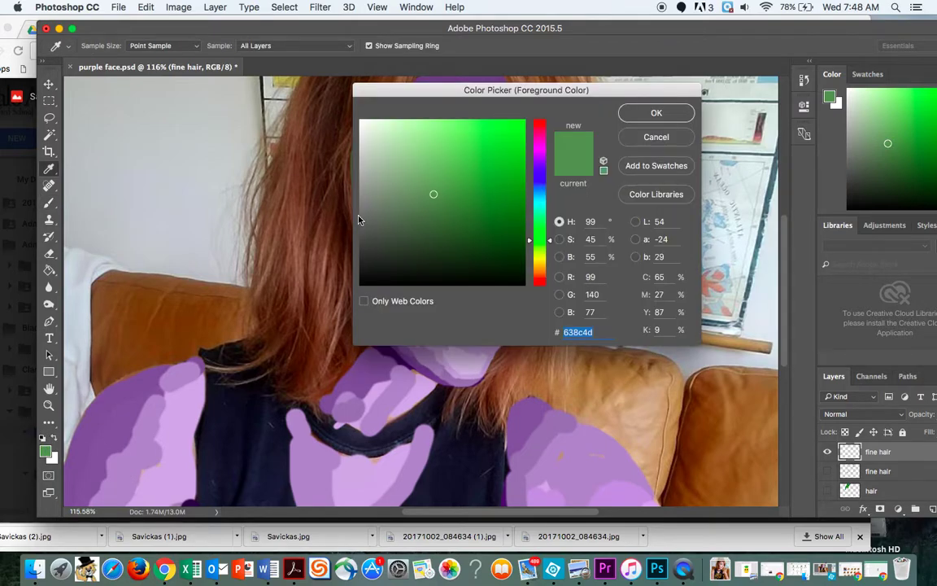
click(313, 203)
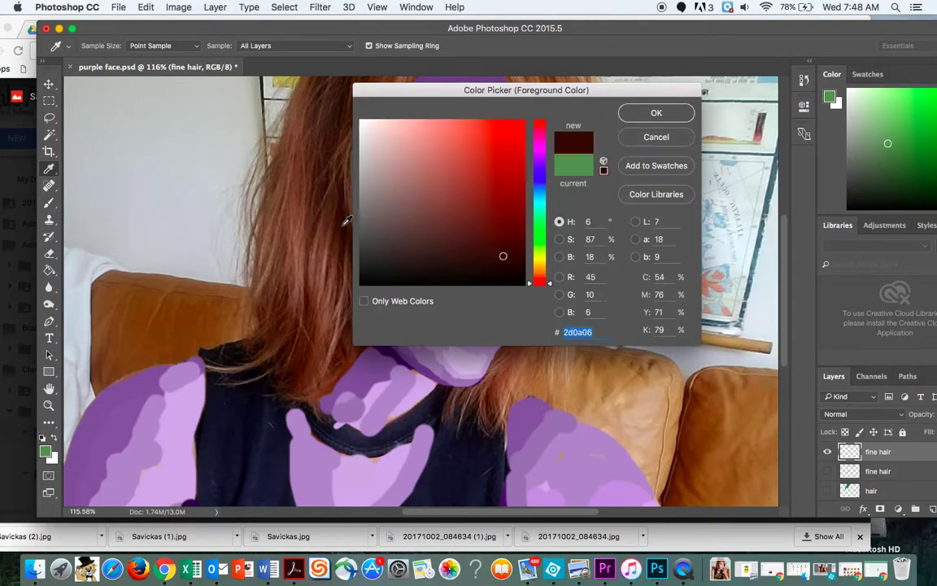
double_click(589, 221)
text(99)
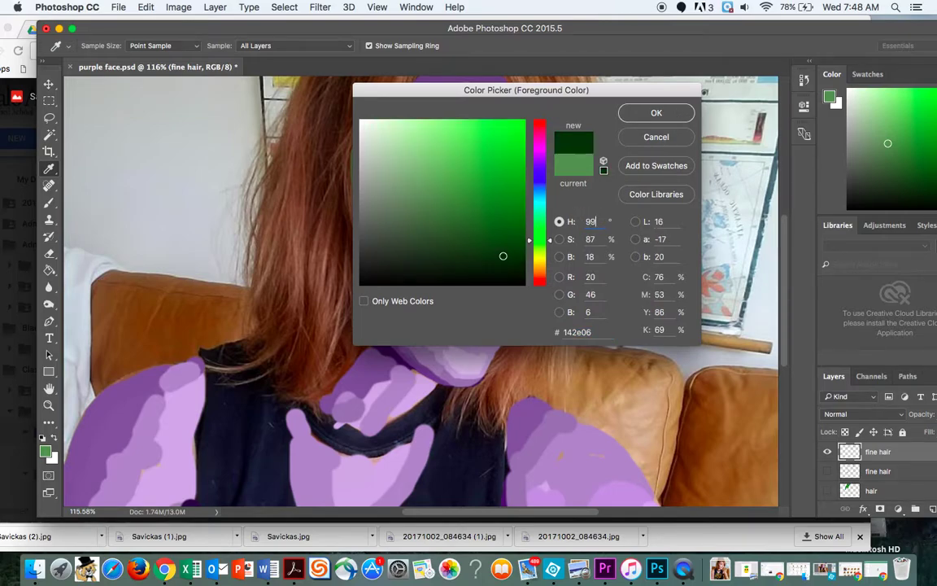
key(Return)
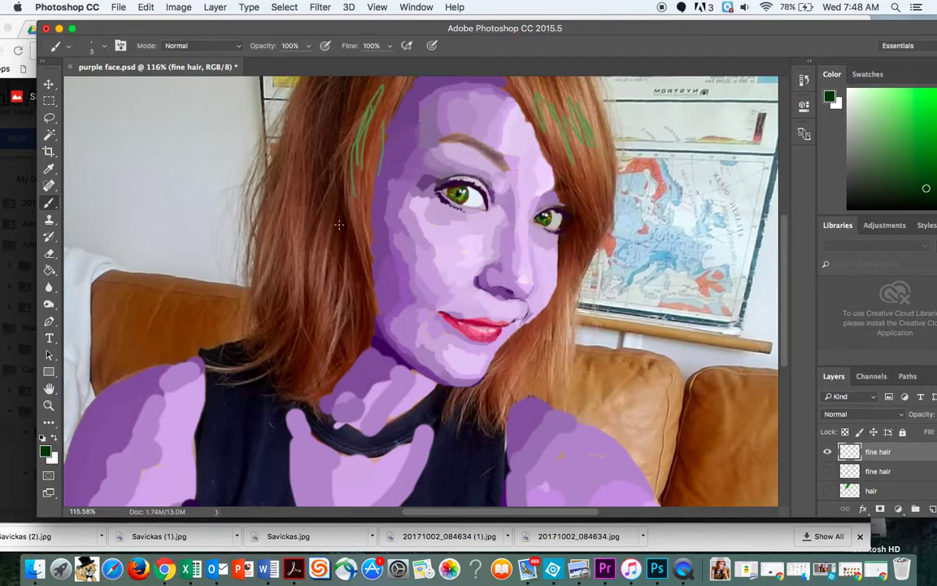
- Paint four dark green strands on the upper and lower left hair, then show the second fine hair layer
mouse_move(341, 216)
mouse_down()
mouse_move(338, 255)
mouse_move(340, 212)
mouse_up()
drag(347, 84, 341, 134)
drag(284, 355, 300, 317)
drag(289, 367, 310, 304)
click(828, 471)
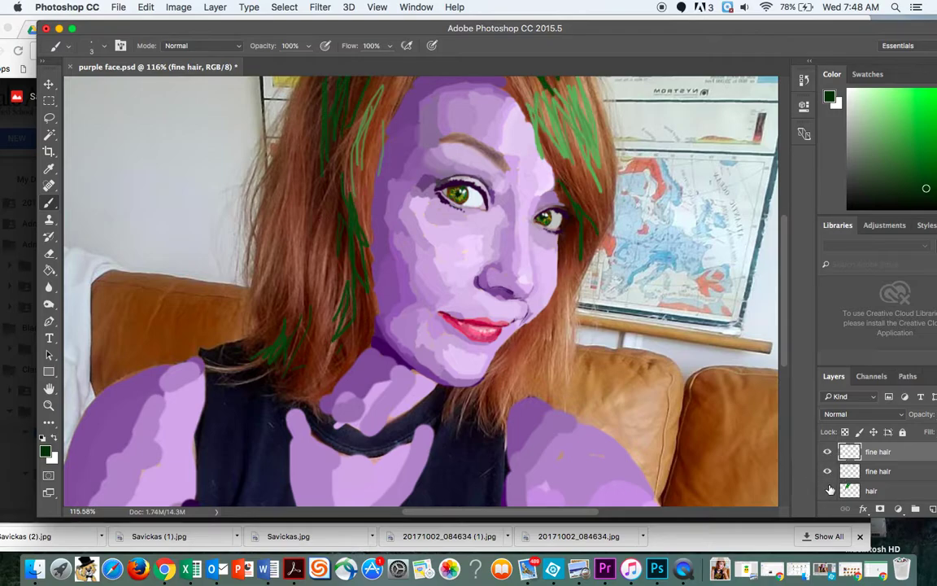
click(828, 492)
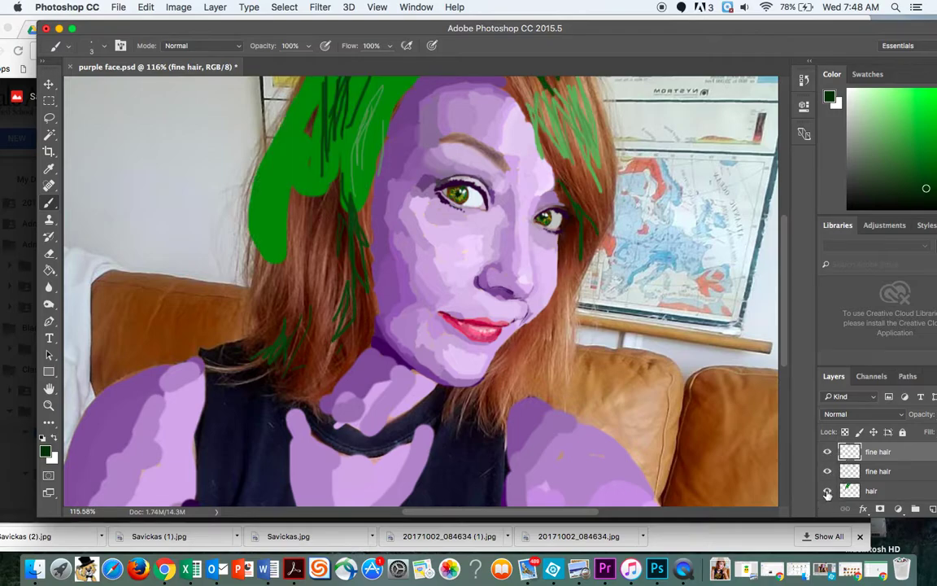
click(827, 492)
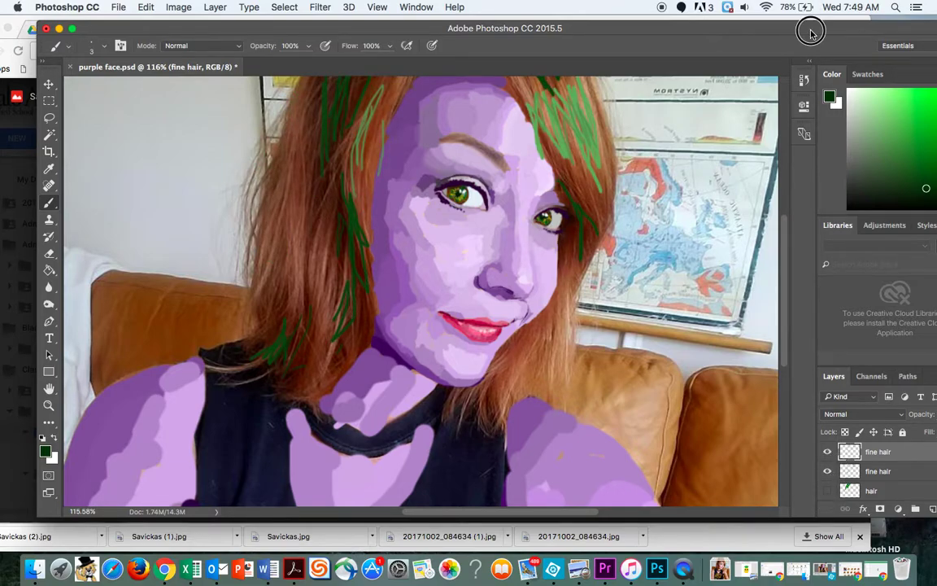
- Turn on the Hair and Face Base layers and hide the Background photo to reveal transparency
drag(811, 30, 673, 24)
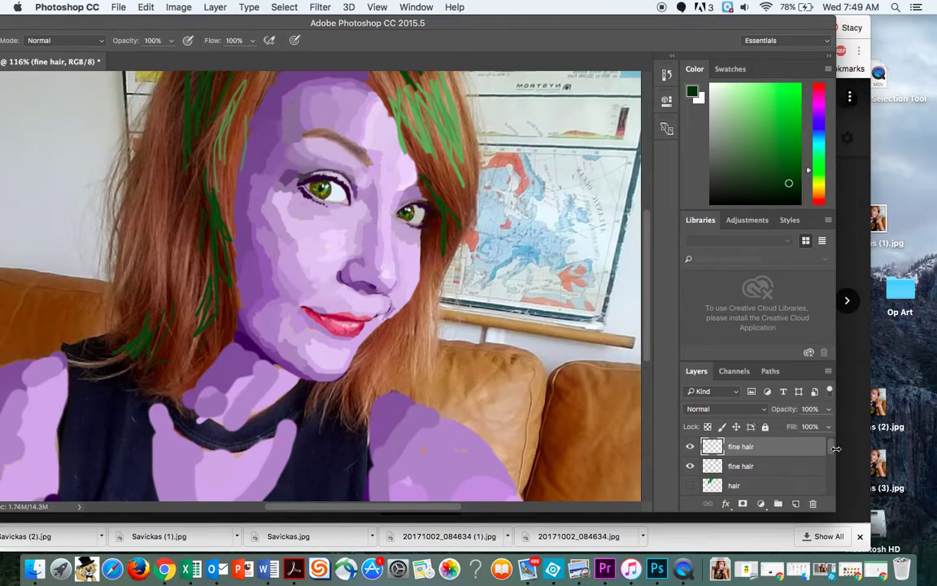
scroll(832, 451, down, 1)
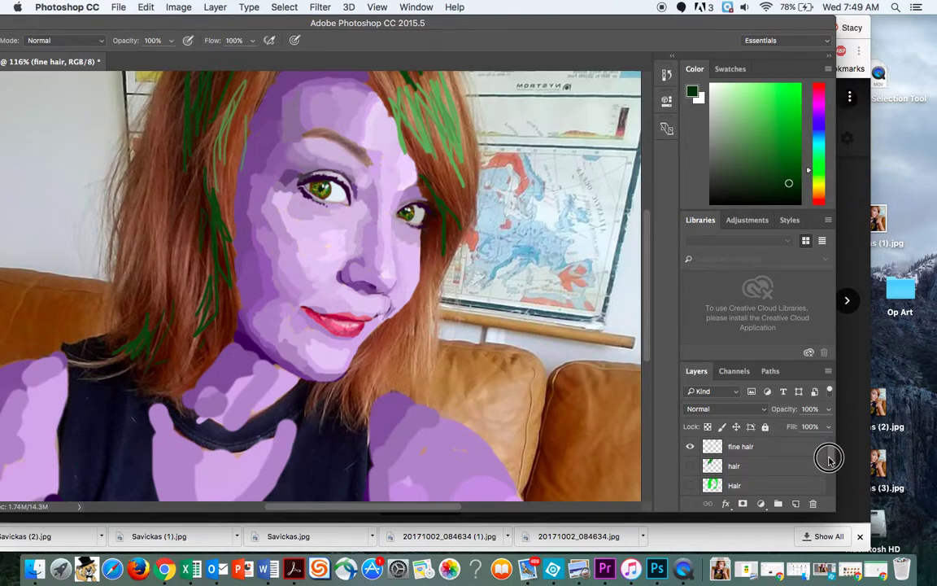
click(690, 486)
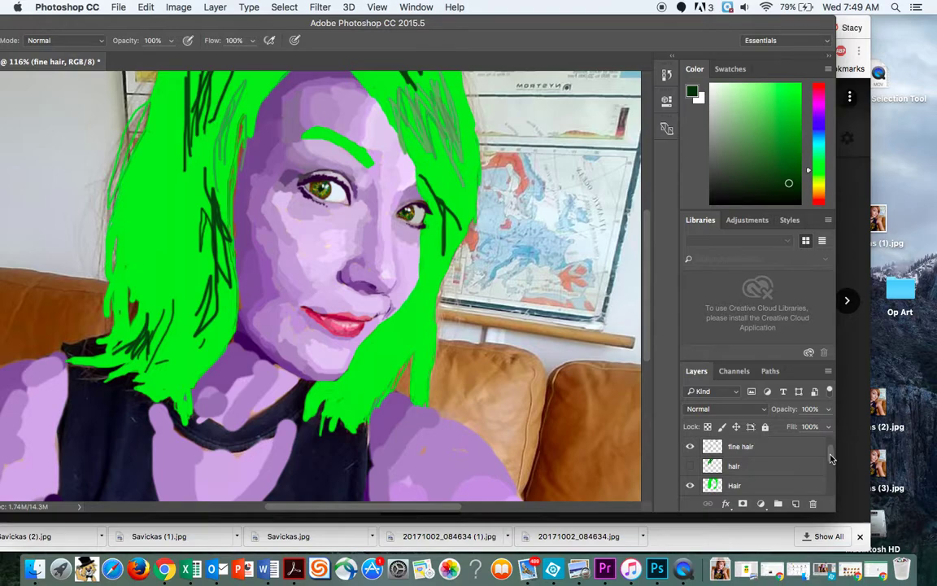
scroll(830, 458, down, 3)
click(690, 486)
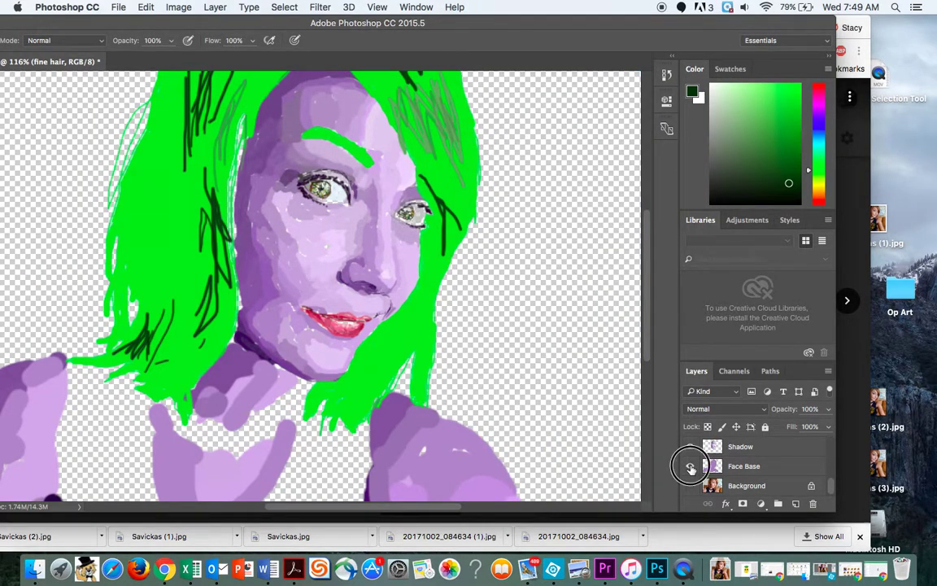
click(689, 465)
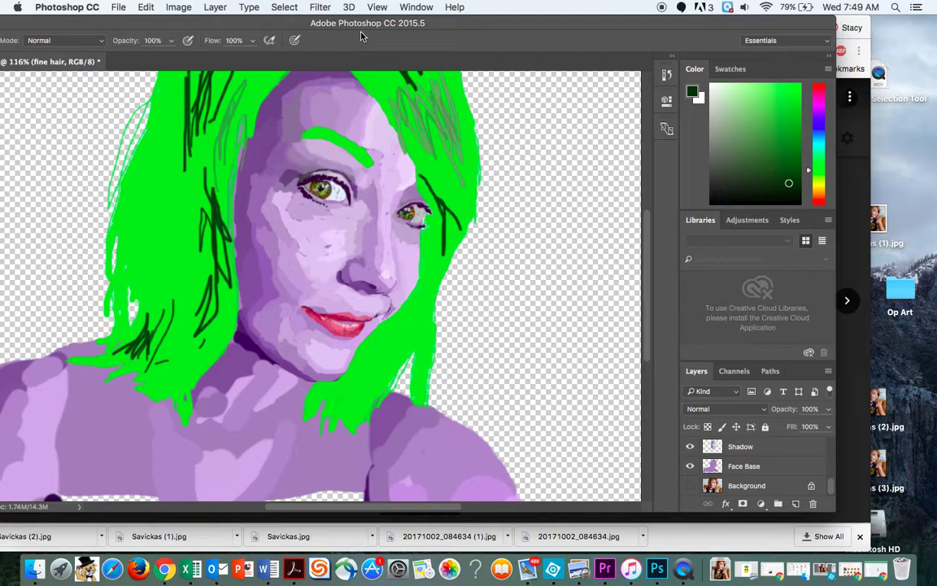
drag(359, 23, 449, 18)
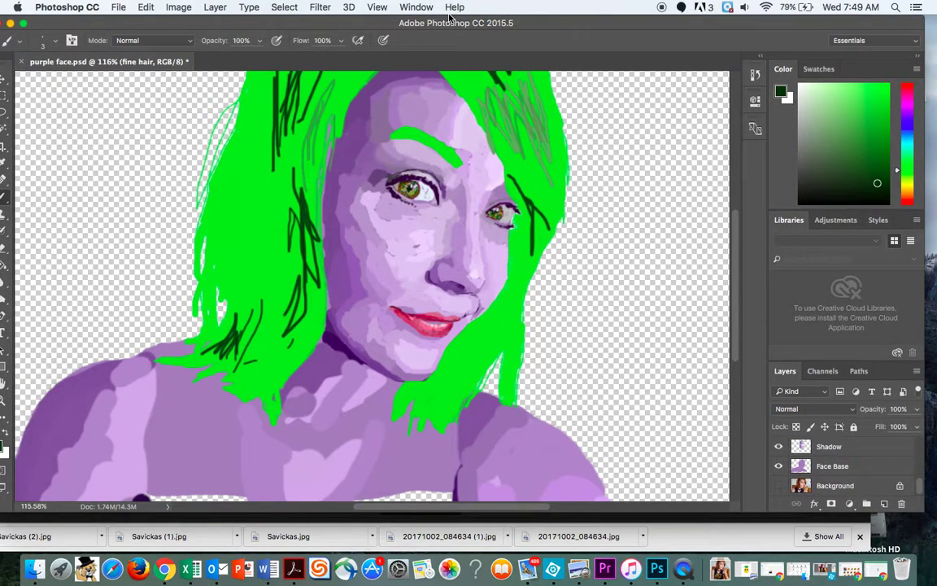